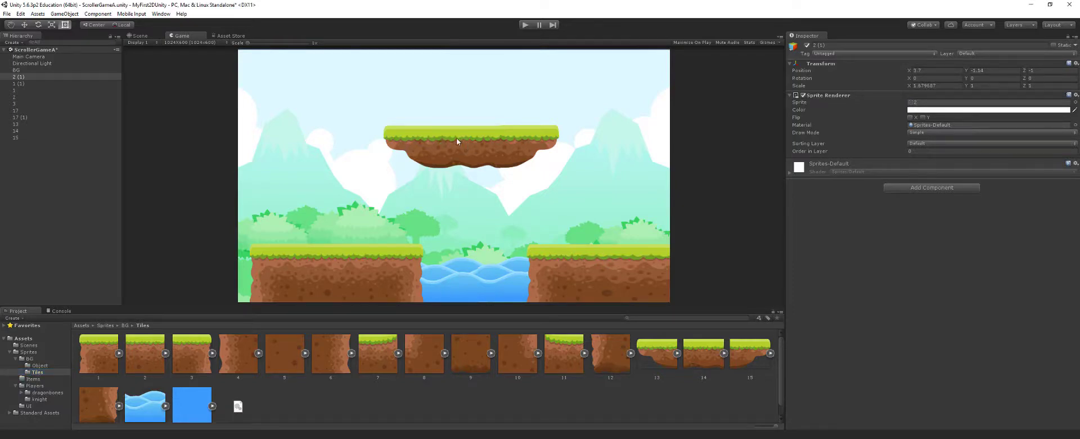
Step: Switch from the game preview to the Scene view, with the floating platform ready for editing
{"action": "left_click", "coordinate": [139, 35]}
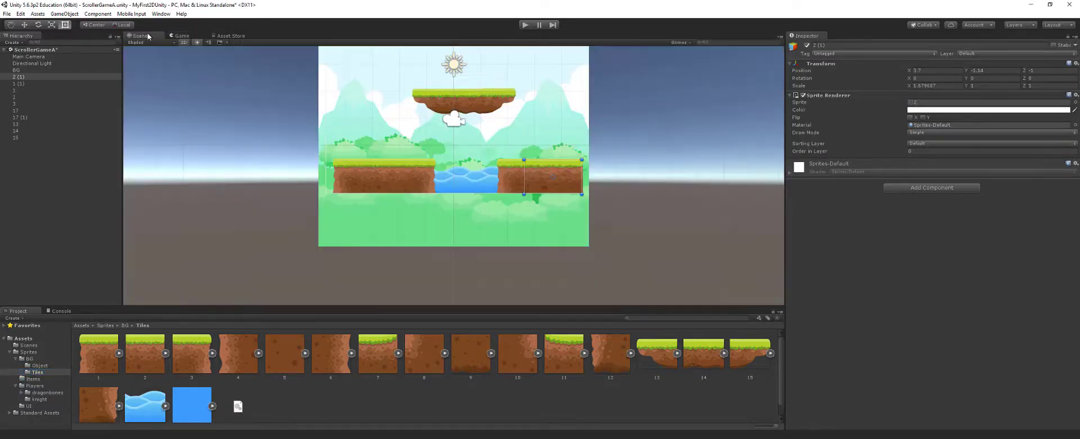
{"action": "scroll", "coordinate": [492, 107], "scroll_direction": "up", "scroll_amount": 1}
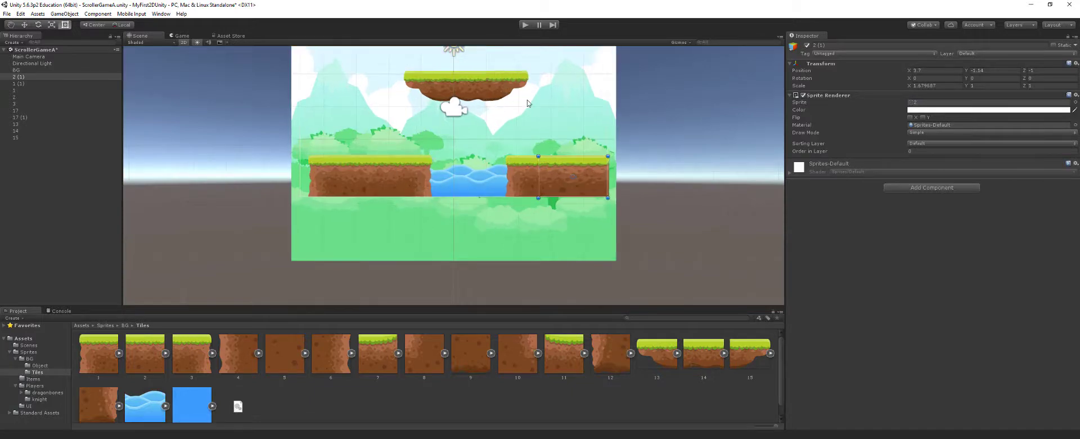
{"action": "middle_click_drag", "start_coordinate": [531, 103], "coordinate": [480, 154]}
{"action": "left_click", "coordinate": [470, 150]}
{"action": "key", "text": "w"}
{"action": "left_click_drag", "start_coordinate": [469, 140], "coordinate": [469, 128]}
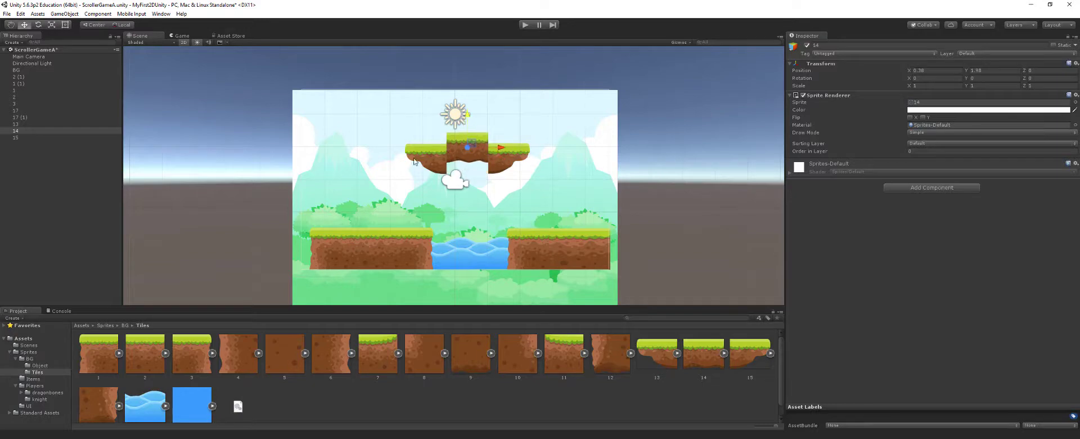
{"action": "key", "text": "ctrl+z"}
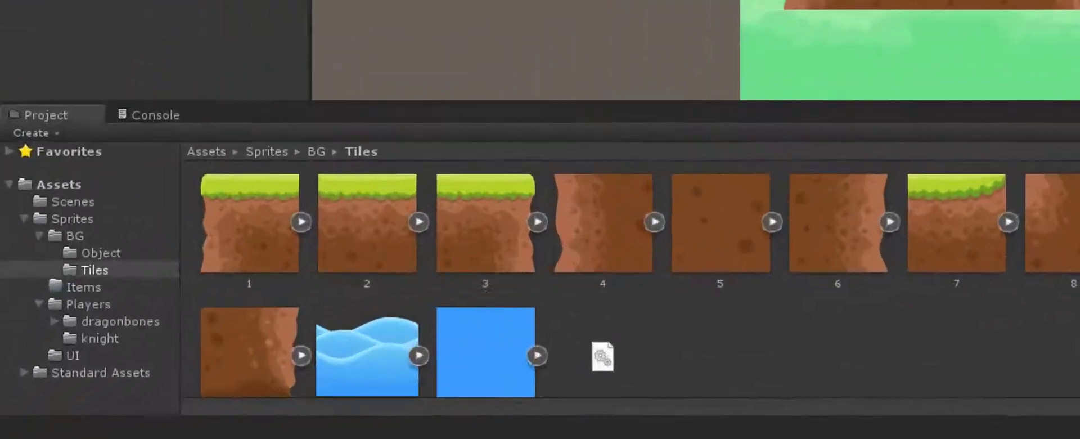
Step: Create a folder named prefabs inside the Sprites/BG asset folder
{"action": "left_click", "coordinate": [34, 385]}
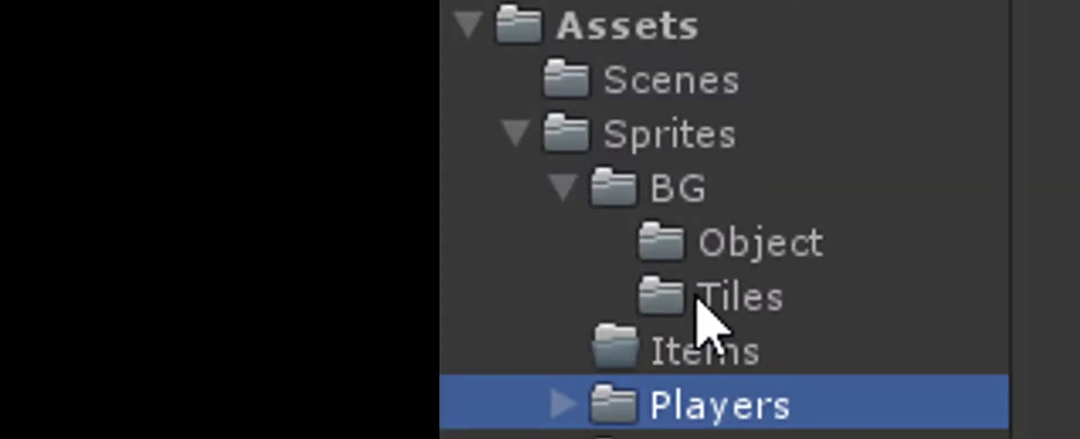
{"action": "left_click", "coordinate": [669, 210]}
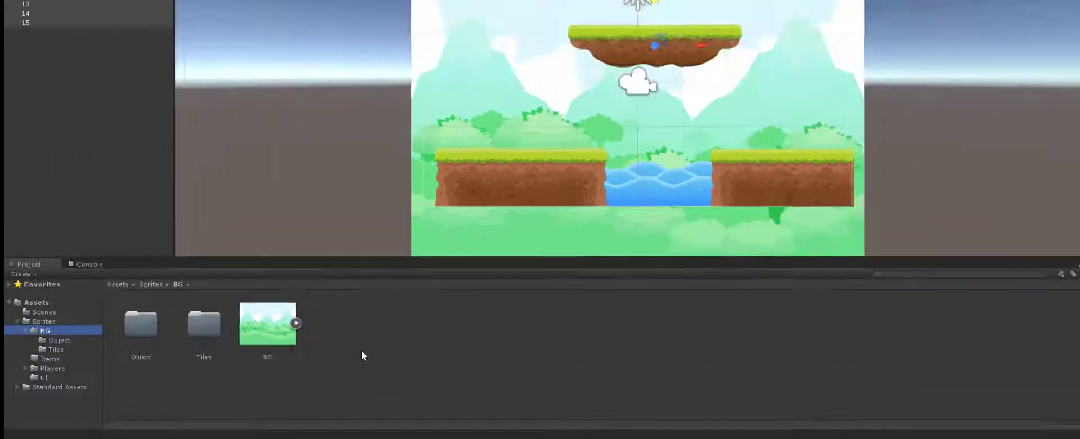
{"action": "right_click", "coordinate": [343, 353]}
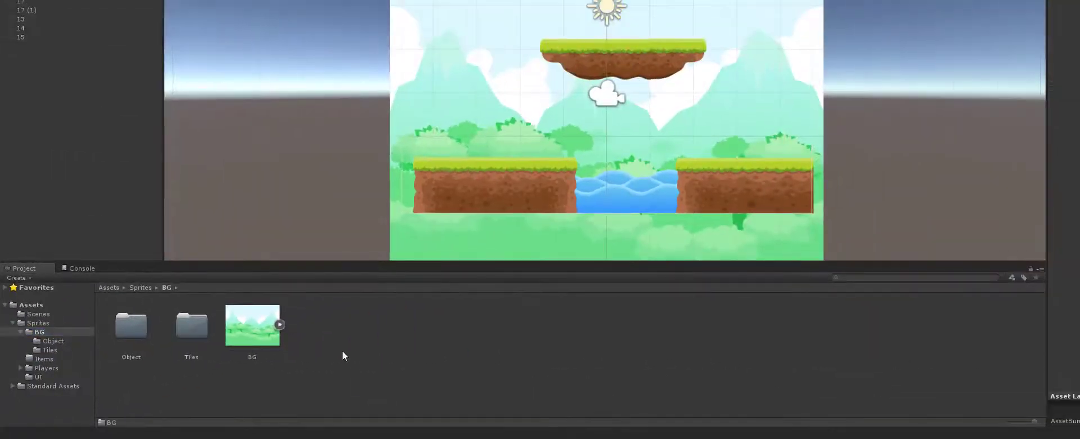
{"action": "mouse_move", "coordinate": [397, 148]}
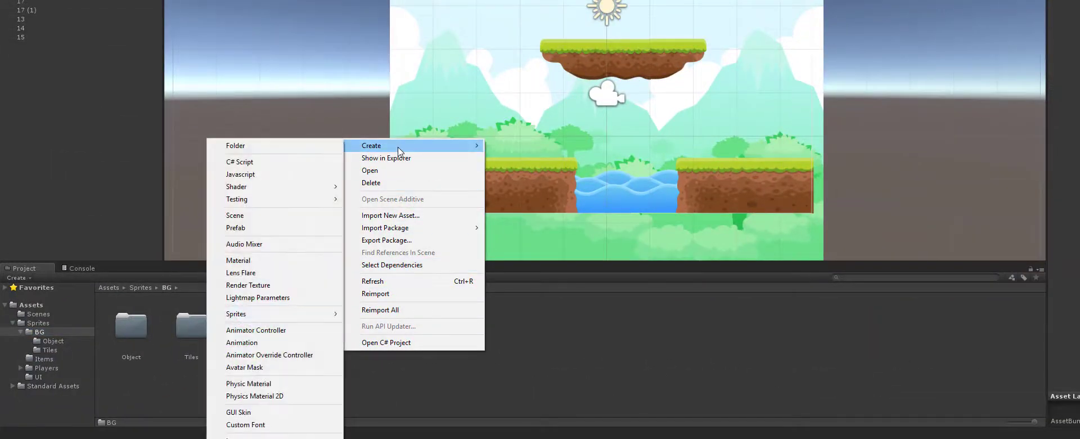
{"action": "left_click", "coordinate": [275, 147]}
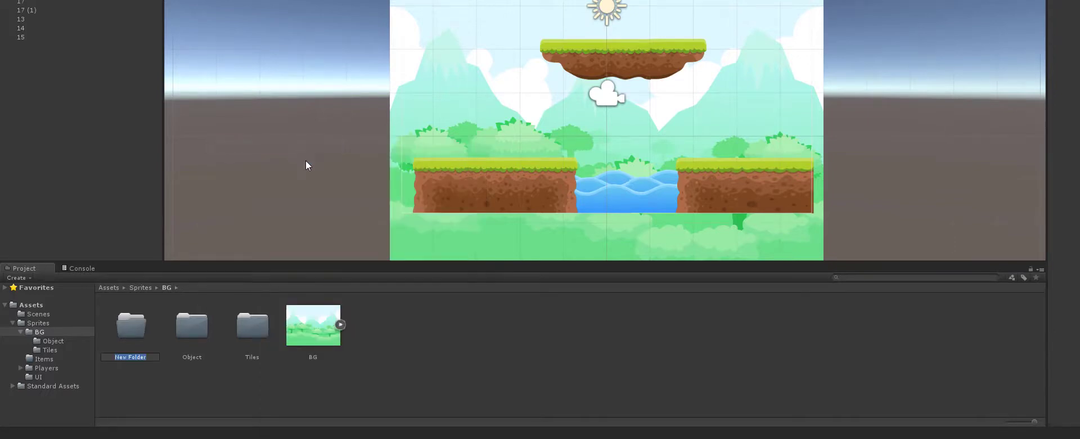
{"action": "type", "text": "prefabs"}
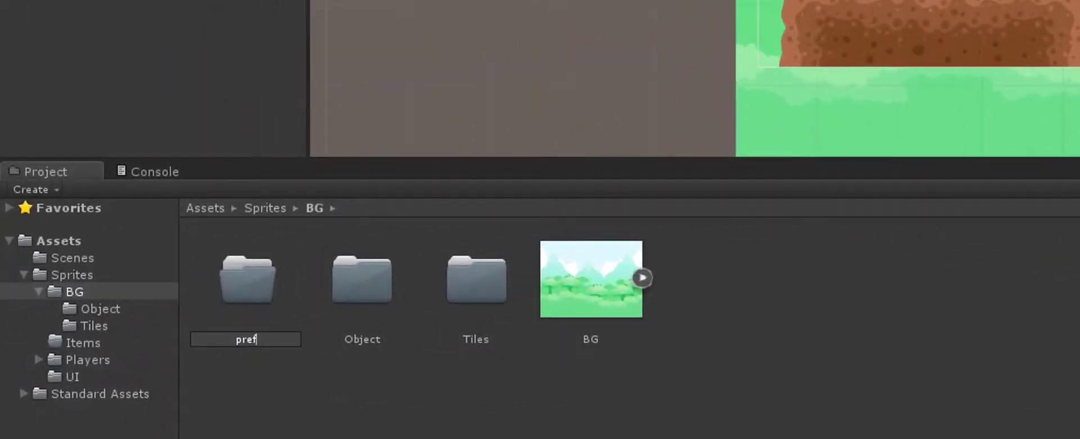
{"action": "key", "text": "Return"}
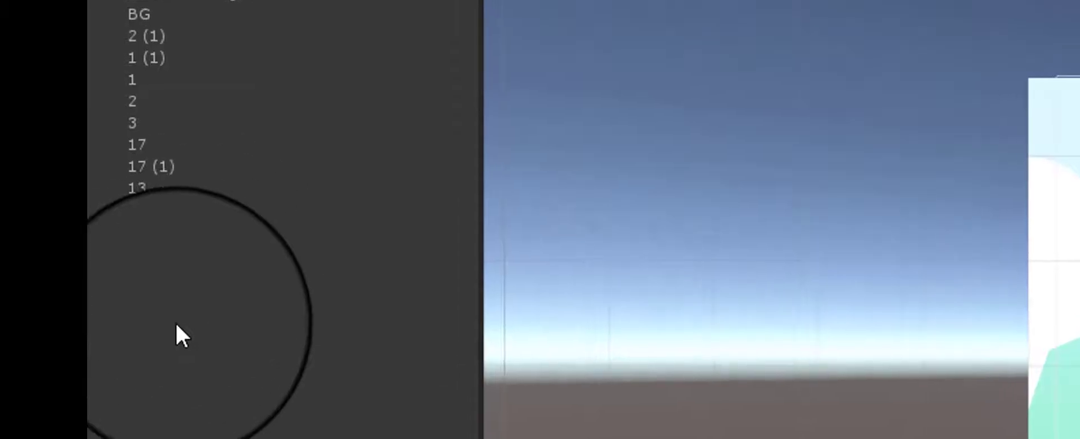
Step: Create an empty game object in the scene and name it platform
{"action": "right_click", "coordinate": [27, 94]}
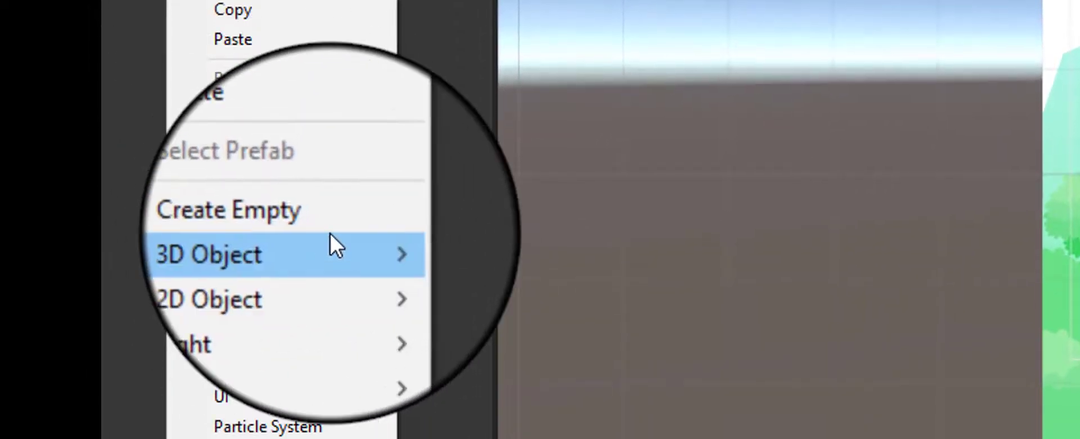
{"action": "mouse_move", "coordinate": [337, 248]}
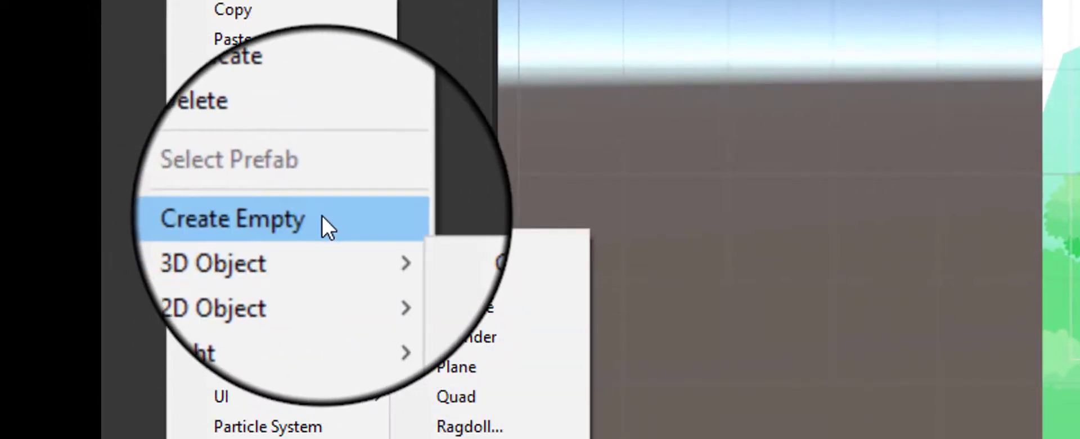
{"action": "left_click", "coordinate": [321, 216]}
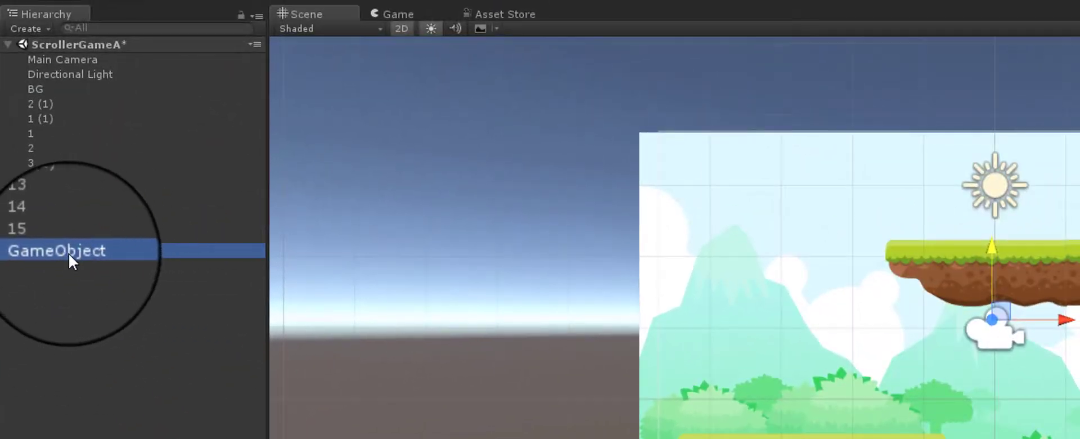
{"action": "left_click", "coordinate": [70, 252]}
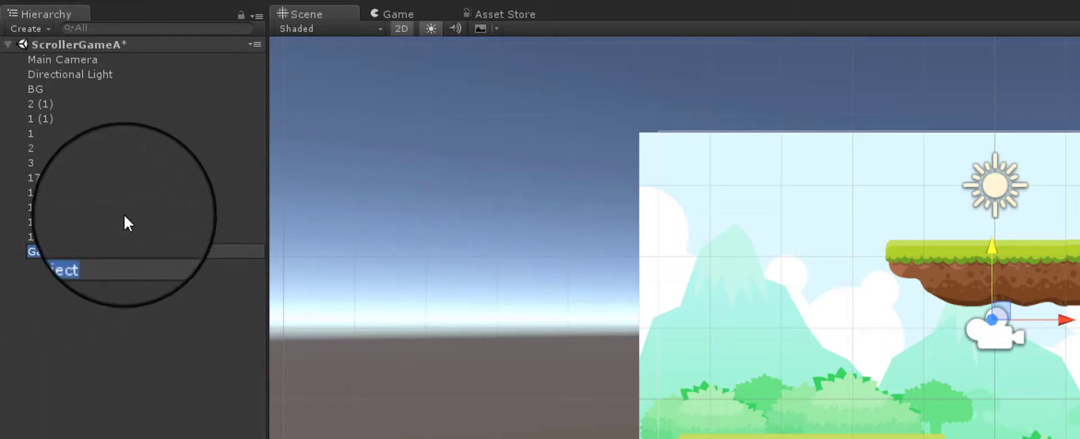
{"action": "type", "text": "platform"}
{"action": "left_click", "coordinate": [135, 285]}
Step: Make tiles 13, 14 and 15 children of the platform object
{"action": "left_click", "coordinate": [50, 235]}
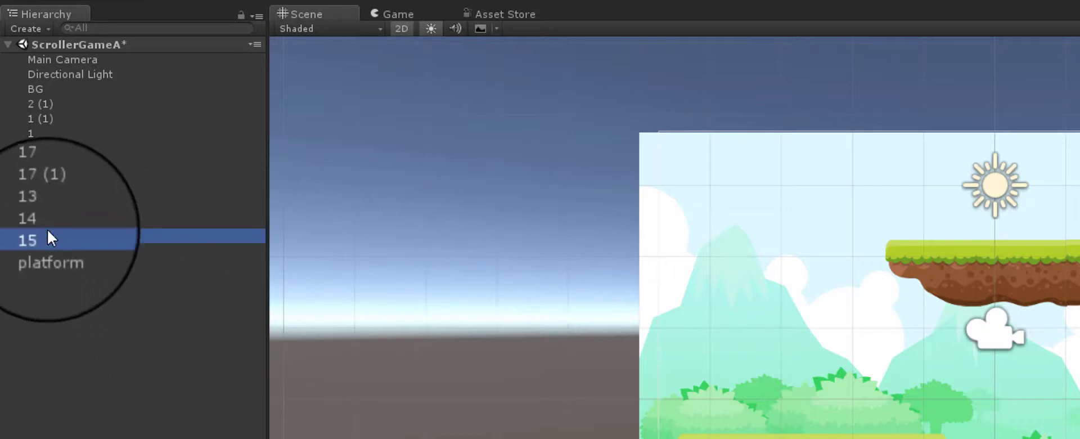
{"action": "left_click", "coordinate": [47, 222], "text": "ctrl"}
{"action": "left_click", "coordinate": [45, 206], "text": "ctrl"}
{"action": "left_click_drag", "start_coordinate": [49, 212], "coordinate": [69, 248]}
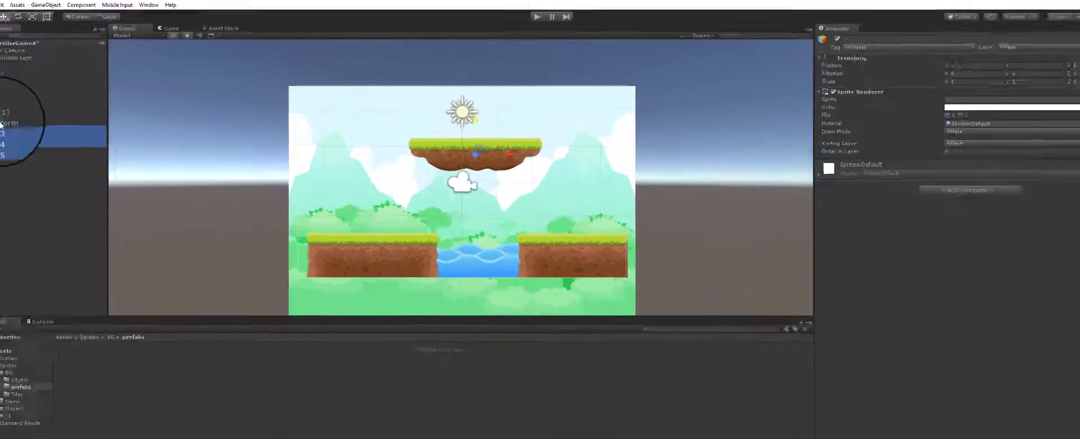
Step: Nudge the grouped platform in the scene and save it as a prefab in the prefabs folder
{"action": "left_click", "coordinate": [486, 155]}
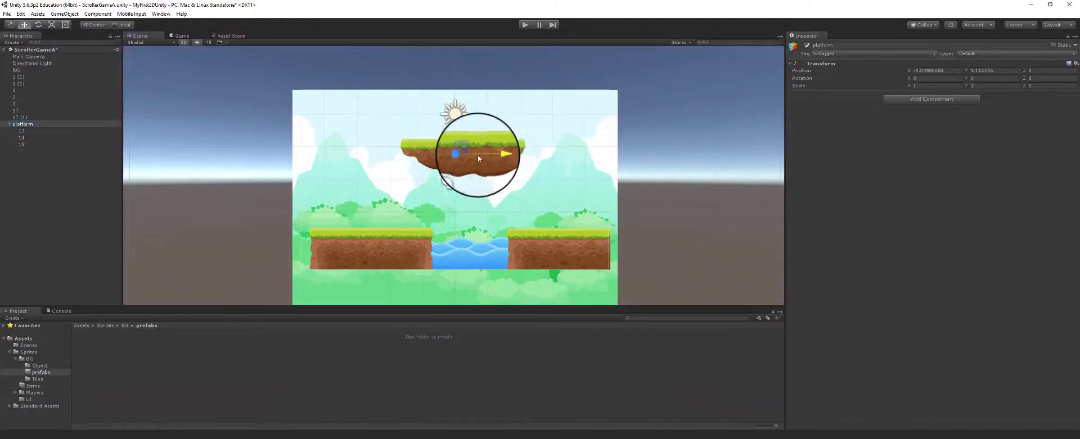
{"action": "left_click_drag", "start_coordinate": [479, 158], "coordinate": [484, 158]}
{"action": "left_click", "coordinate": [9, 126]}
{"action": "left_click_drag", "start_coordinate": [20, 123], "coordinate": [149, 352]}
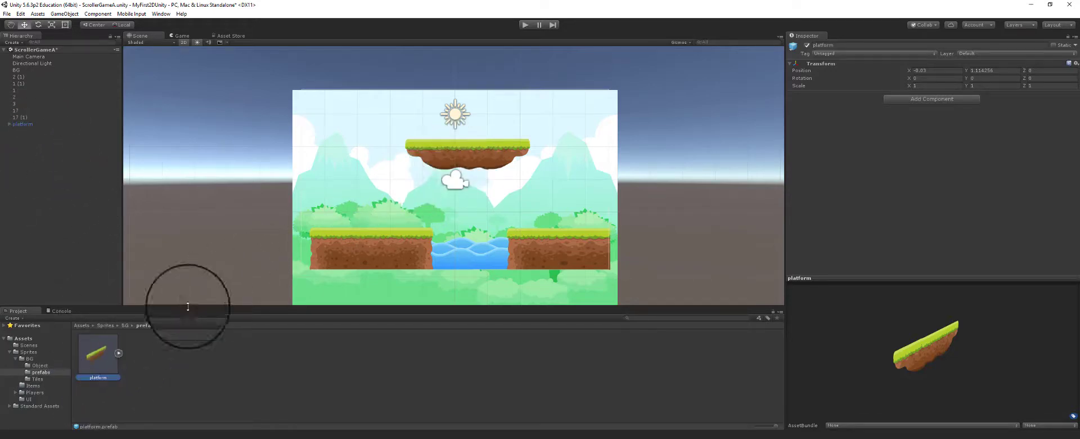
Step: Move the platform to the left part of the background and add a second platform prefab instance on the right
{"action": "left_click", "coordinate": [450, 147]}
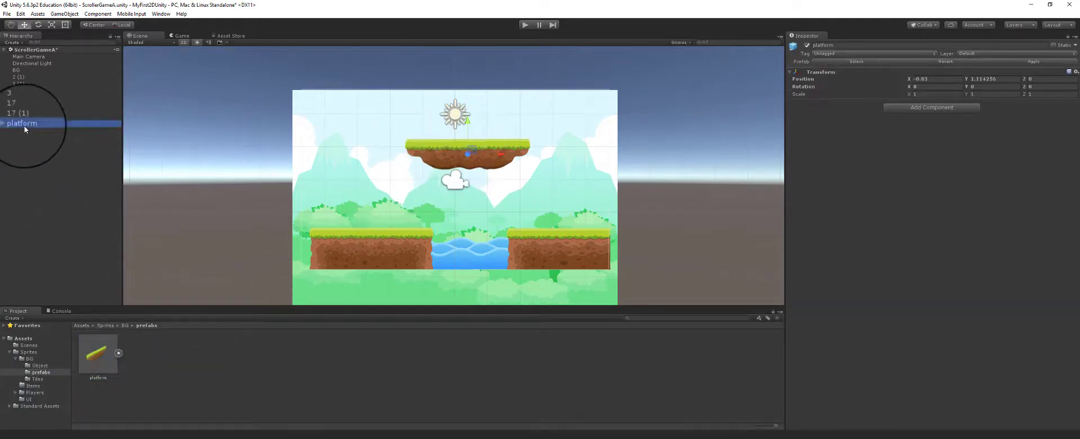
{"action": "left_click_drag", "start_coordinate": [495, 151], "coordinate": [419, 162]}
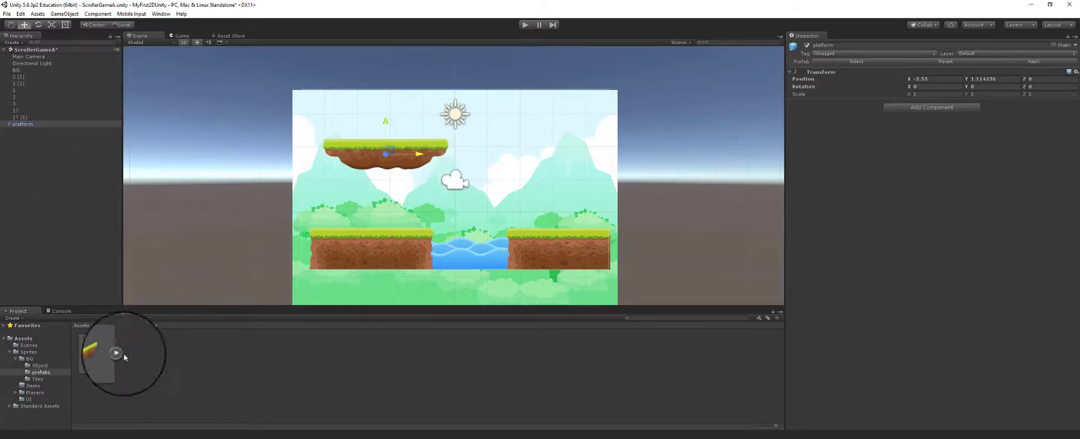
{"action": "left_click_drag", "start_coordinate": [108, 356], "coordinate": [512, 165]}
{"action": "left_click_drag", "start_coordinate": [25, 63], "coordinate": [29, 140]}
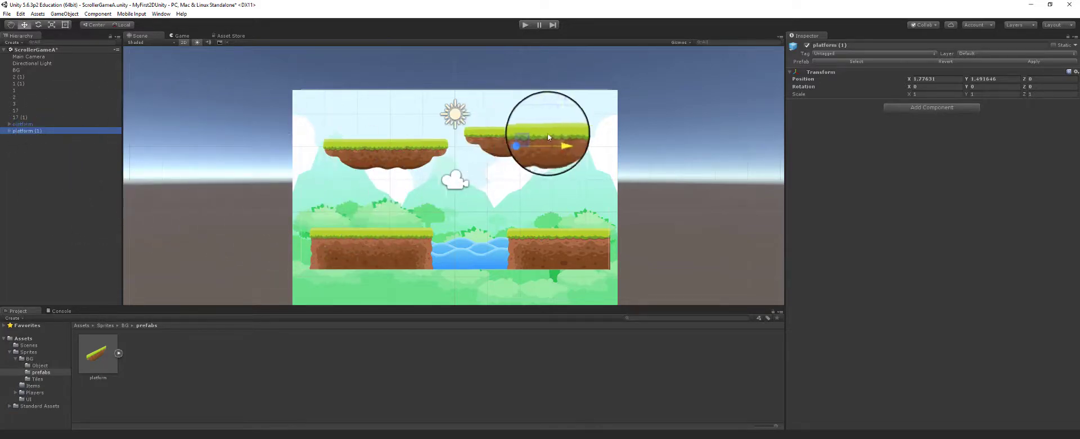
{"action": "left_click", "coordinate": [561, 145]}
{"action": "mouse_move", "coordinate": [562, 146]}
{"action": "left_mouse_down"}
{"action": "mouse_move", "coordinate": [533, 119]}
{"action": "mouse_move", "coordinate": [569, 145]}
{"action": "mouse_move", "coordinate": [555, 144]}
{"action": "left_mouse_up"}
Step: Scale the second platform to about 0.47 in X and 0.74 in Y, and apply the change to the prefab
{"action": "key", "text": "r"}
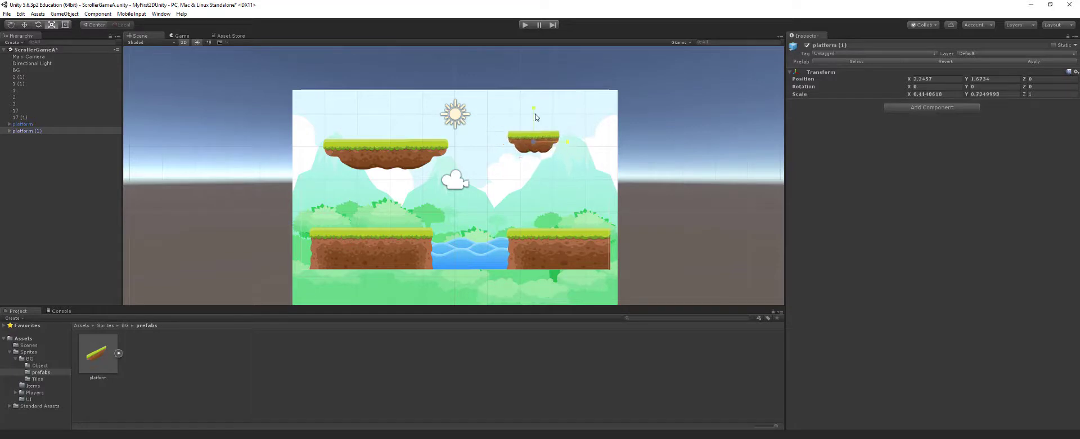
{"action": "left_click_drag", "start_coordinate": [535, 112], "coordinate": [535, 116]}
{"action": "left_click_drag", "start_coordinate": [571, 145], "coordinate": [576, 145]}
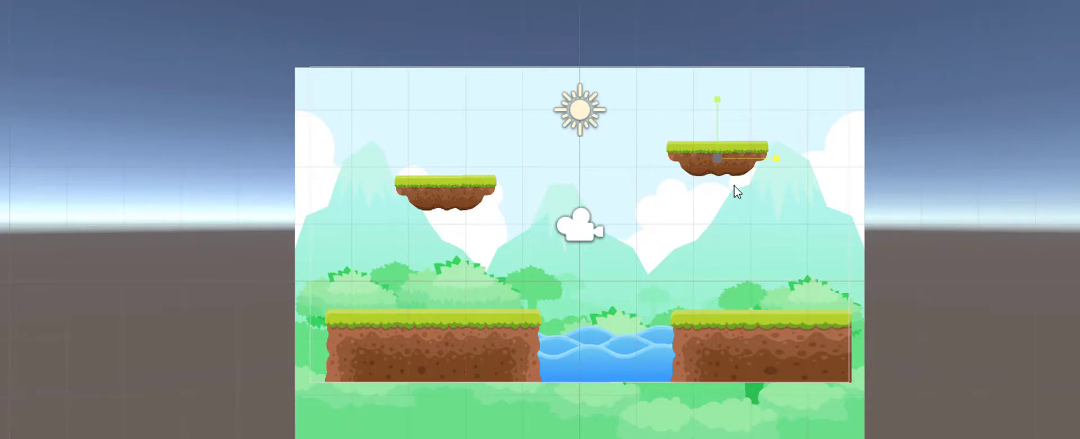
{"action": "left_click_drag", "start_coordinate": [719, 102], "coordinate": [721, 97]}
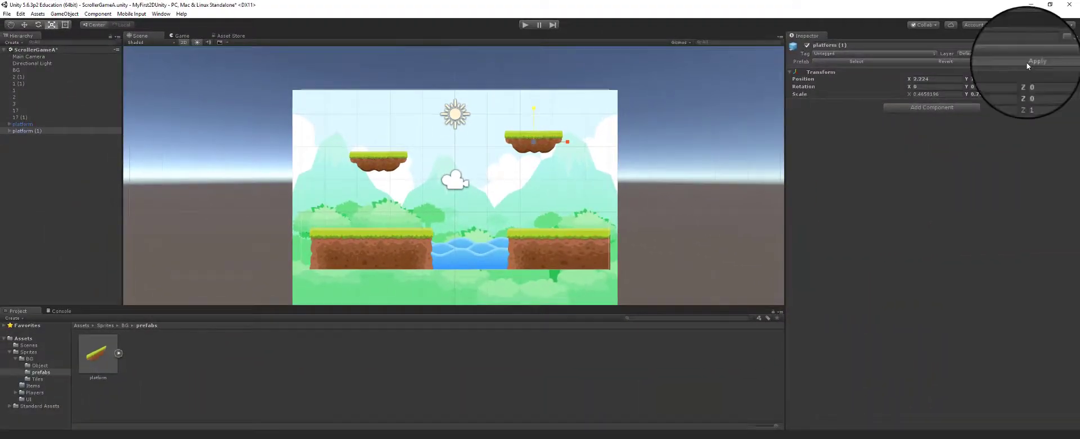
{"action": "left_click", "coordinate": [1027, 64]}
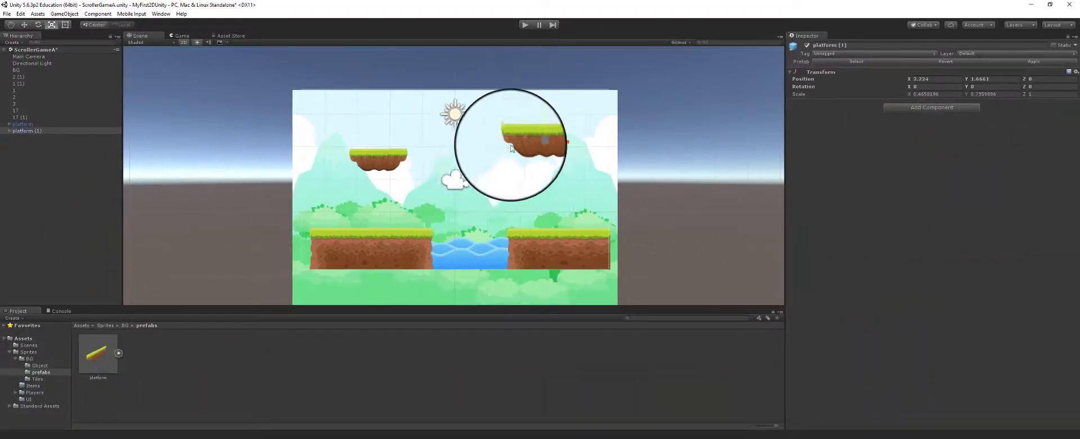
Step: Arrange the two platforms as rising steps above the water, the upper one at X 1.16, Y 0.86, and test-play the scene briefly
{"action": "key", "text": "w"}
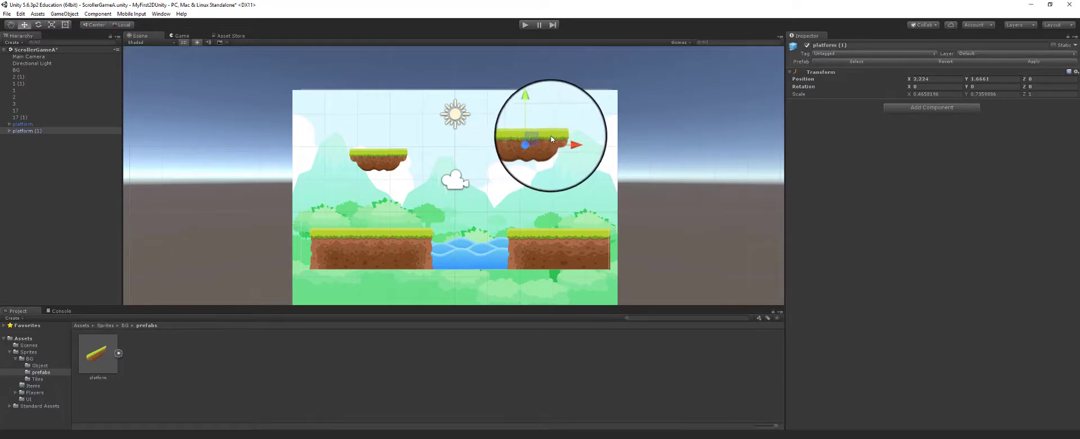
{"action": "left_click_drag", "start_coordinate": [538, 137], "coordinate": [505, 197]}
{"action": "left_click", "coordinate": [381, 159]}
{"action": "left_click_drag", "start_coordinate": [385, 153], "coordinate": [506, 174]}
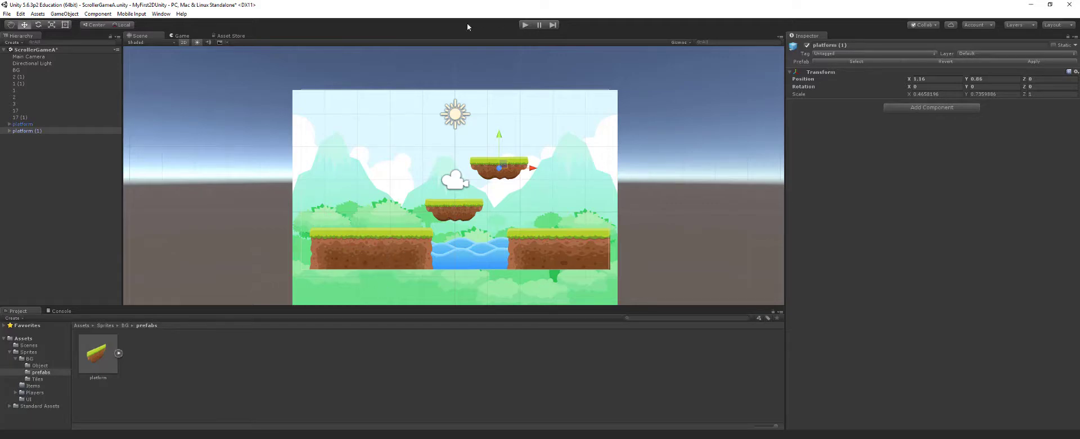
{"action": "left_click", "coordinate": [523, 26]}
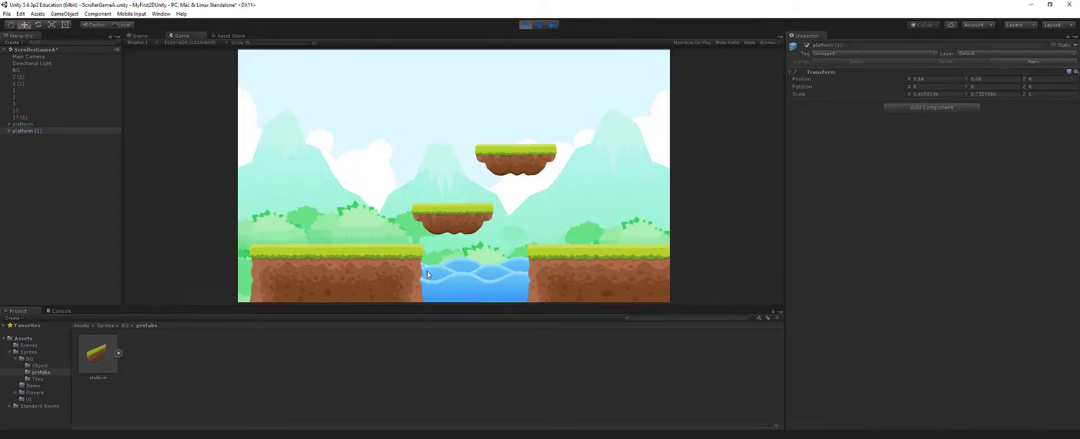
{"action": "left_click", "coordinate": [524, 25]}
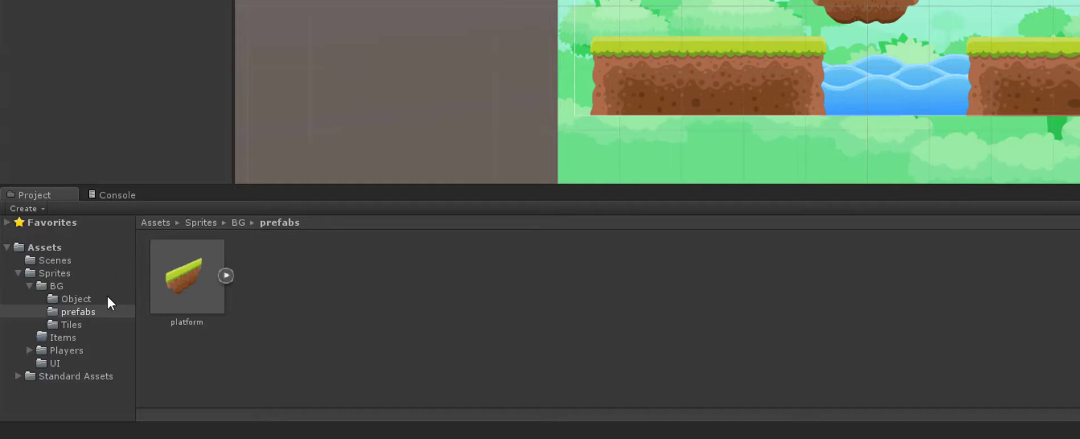
Step: Open the Sprites/Players/knight folder, enlarge the asset area and look through the knight's animation frames
{"action": "left_click", "coordinate": [59, 287]}
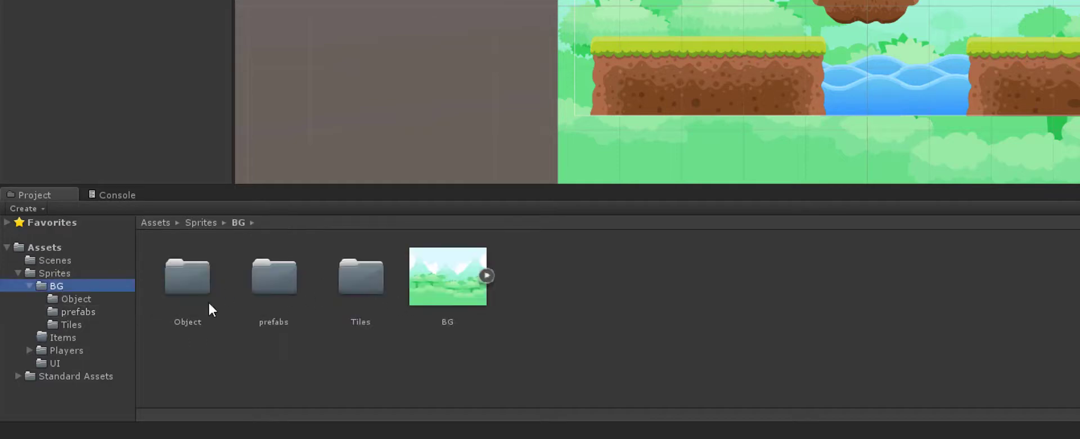
{"action": "left_click", "coordinate": [64, 351]}
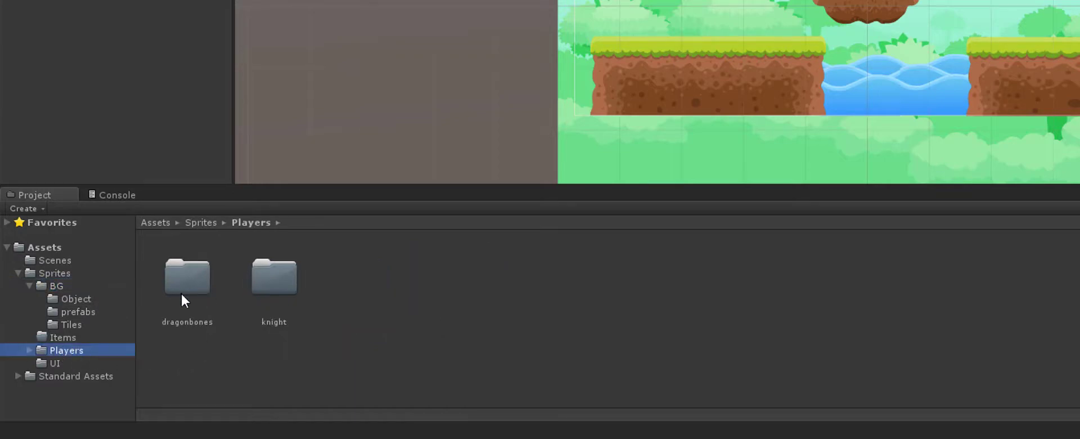
{"action": "double_click", "coordinate": [287, 280]}
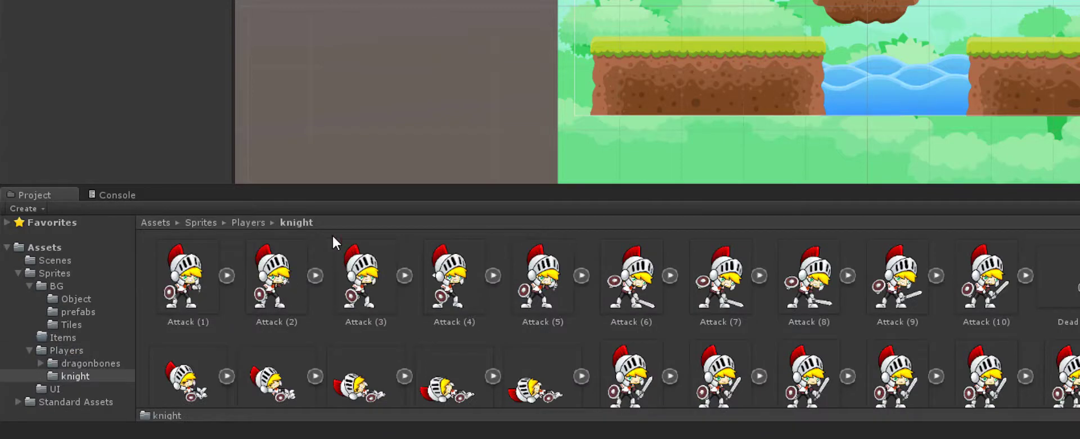
{"action": "left_click_drag", "start_coordinate": [344, 187], "coordinate": [345, 125]}
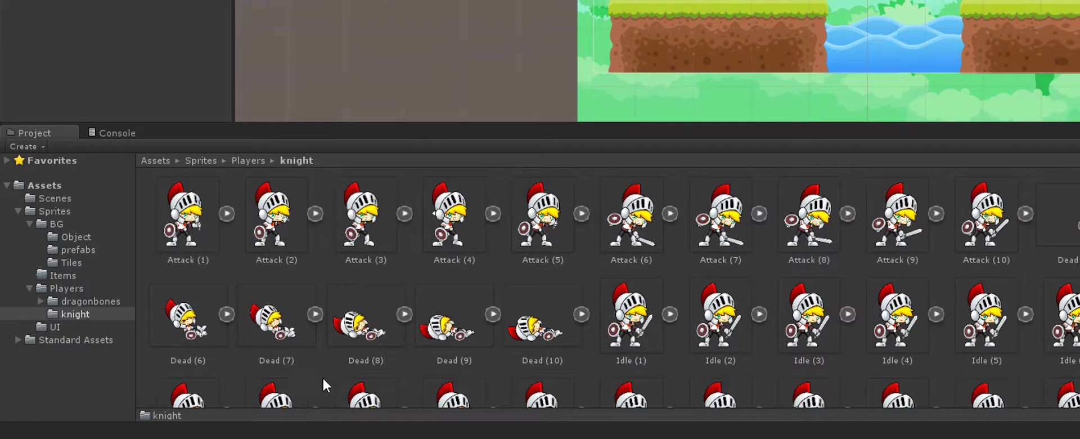
{"action": "scroll", "coordinate": [900, 272], "scroll_direction": "down", "scroll_amount": 6}
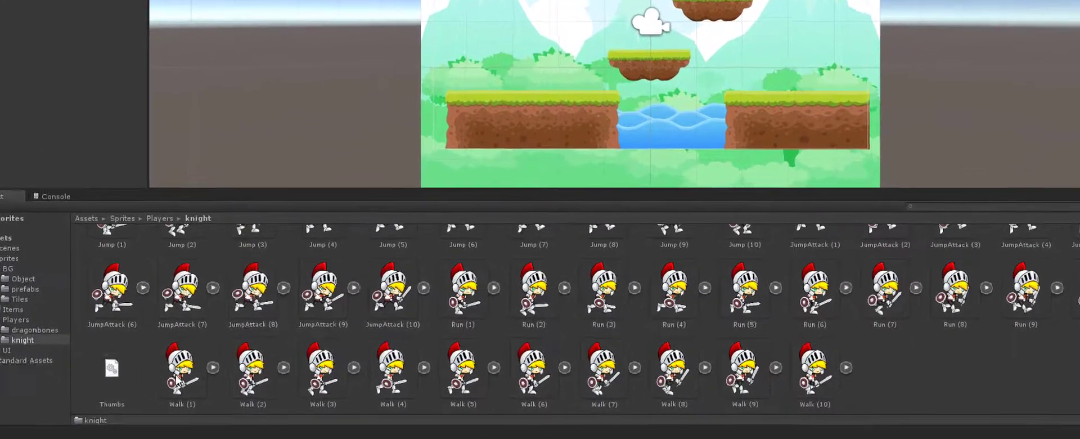
Step: Select the frames Walk (1) to Walk (10) and add them to the scene hierarchy as one animated knight object
{"action": "left_click", "coordinate": [200, 377]}
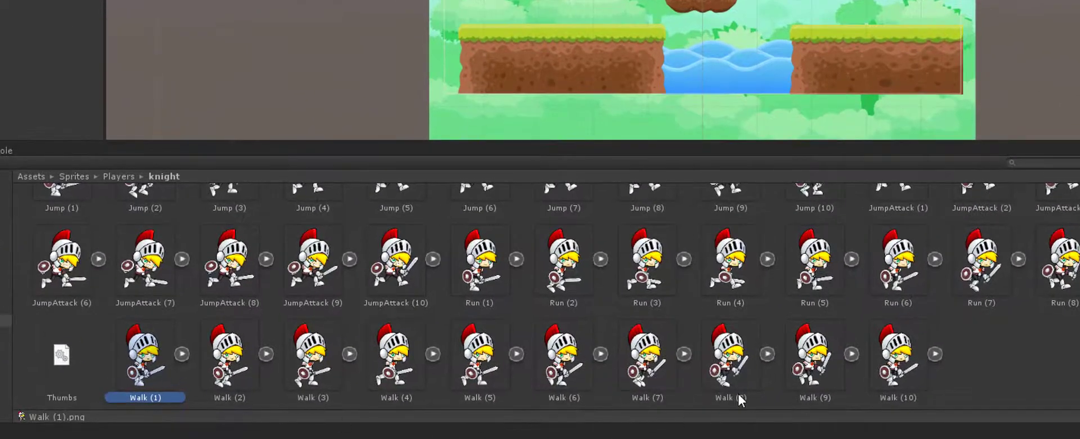
{"action": "left_click", "coordinate": [903, 363], "text": "shift"}
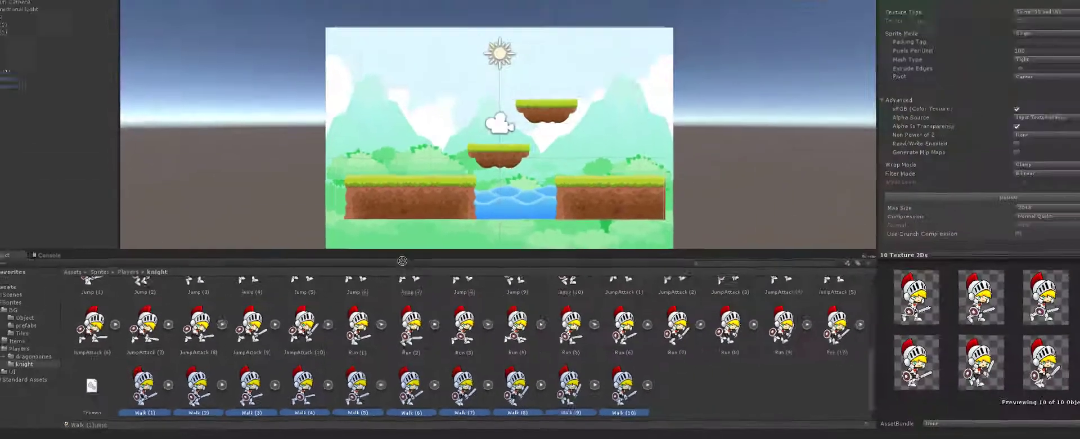
{"action": "left_click_drag", "start_coordinate": [546, 372], "coordinate": [527, 2]}
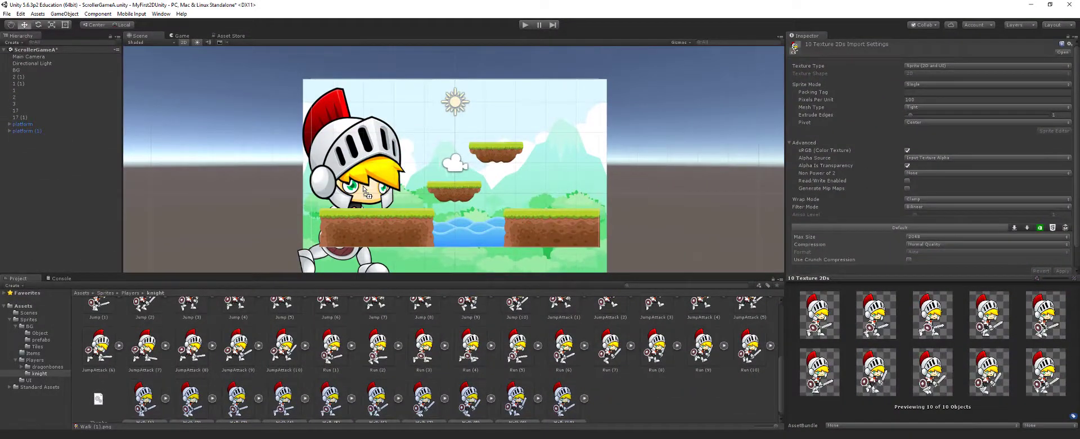
{"action": "left_click_drag", "start_coordinate": [366, 193], "coordinate": [46, 173]}
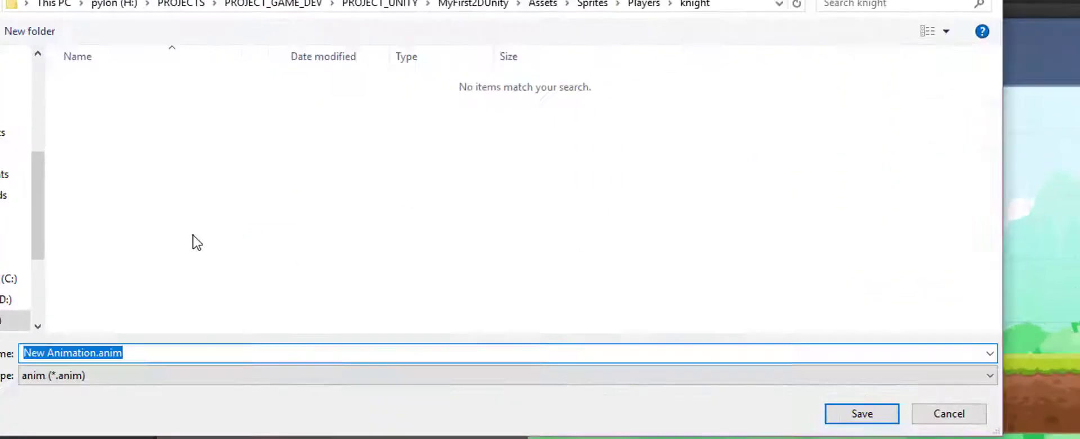
Step: Create a folder named anime inside the knight folder and open it as the animation's save location
{"action": "right_click", "coordinate": [142, 151]}
{"action": "mouse_move", "coordinate": [131, 438]}
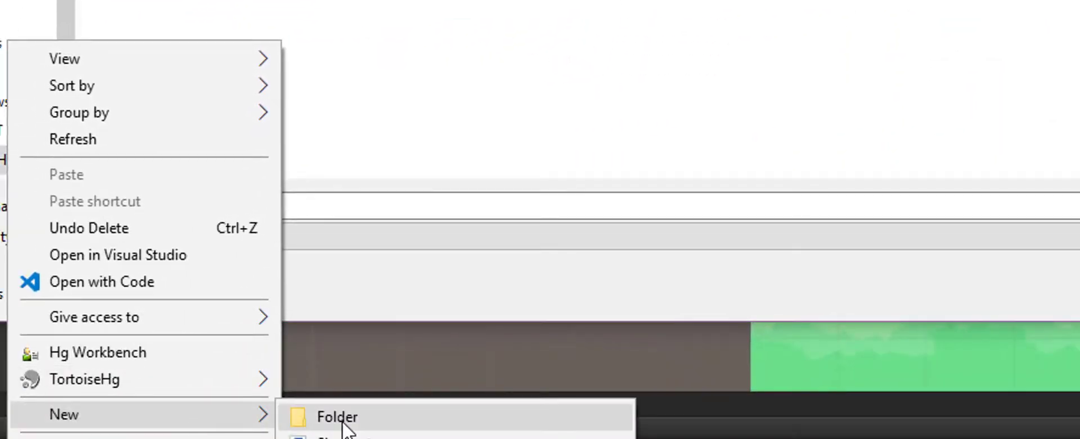
{"action": "left_click", "coordinate": [295, 438]}
{"action": "type", "text": "ani"}
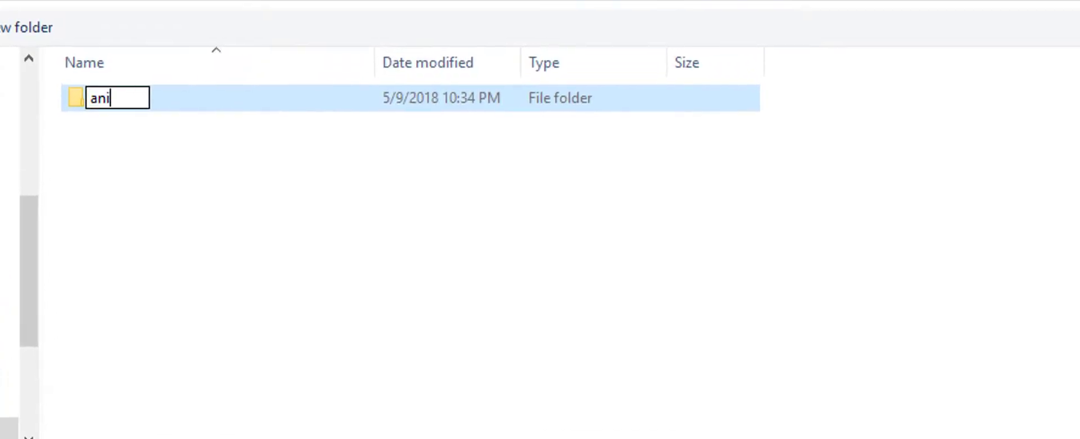
{"action": "type", "text": "me"}
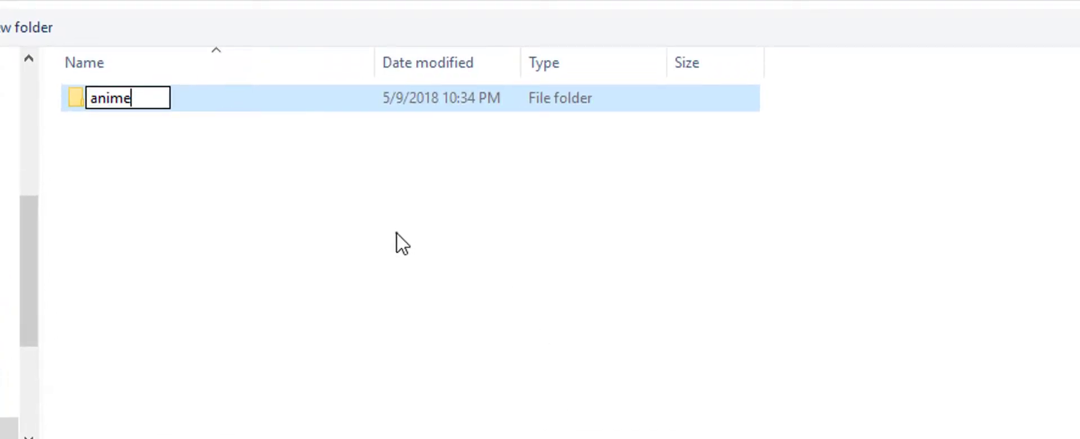
{"action": "left_click", "coordinate": [301, 186]}
{"action": "double_click", "coordinate": [112, 100]}
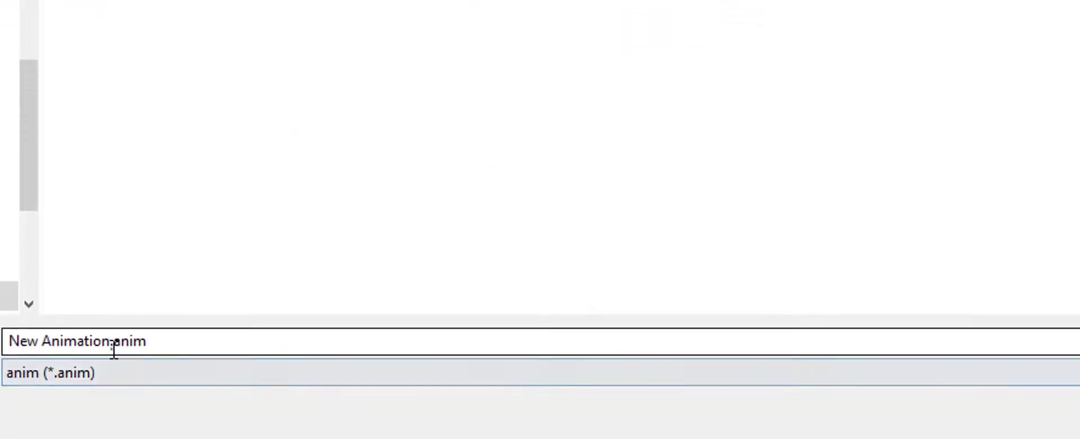
Step: Name the animation file walkAnimation.anim and save it in the anime folder
{"action": "left_click", "coordinate": [113, 340]}
{"action": "double_click", "coordinate": [111, 340]}
{"action": "left_click", "coordinate": [111, 340]}
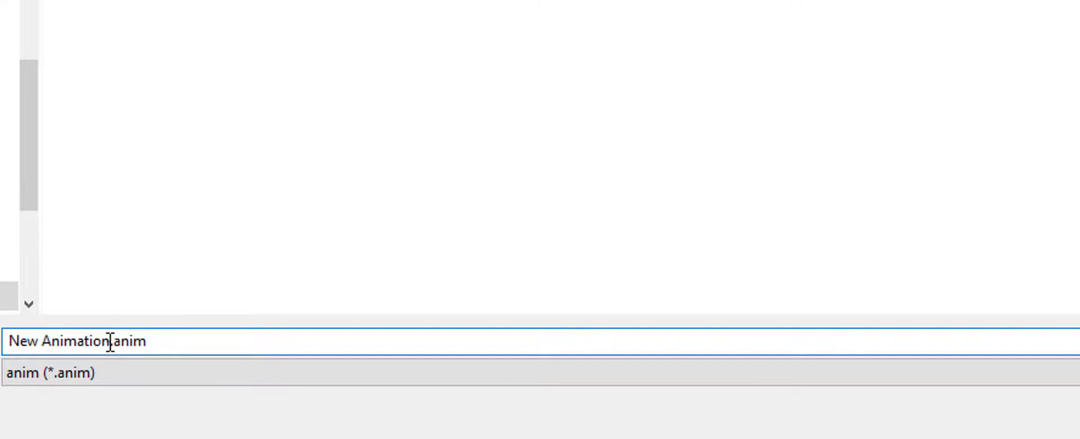
{"action": "left_click_drag", "start_coordinate": [44, 341], "coordinate": [9, 341]}
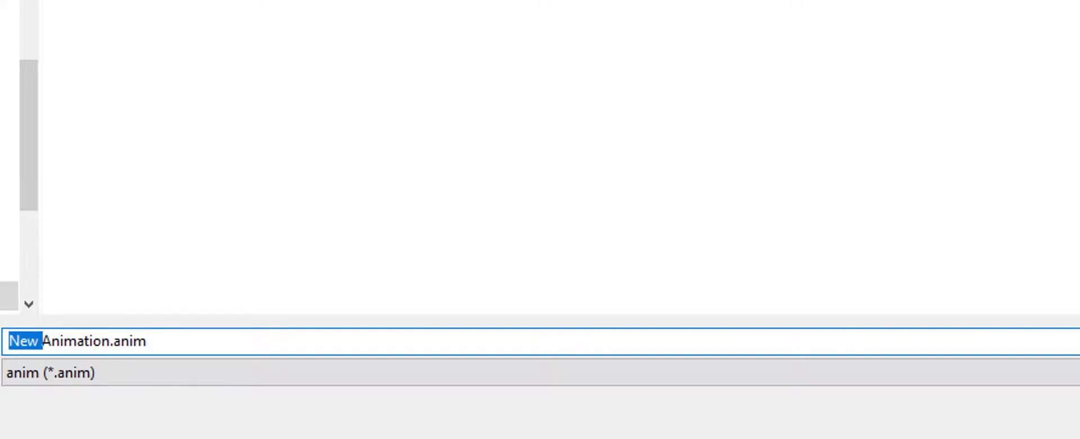
{"action": "type", "text": "walk"}
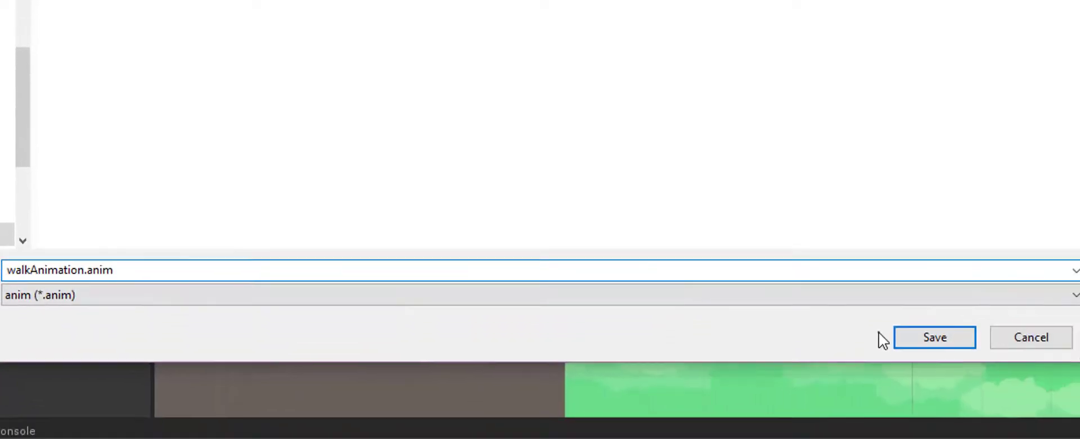
{"action": "left_click", "coordinate": [900, 338]}
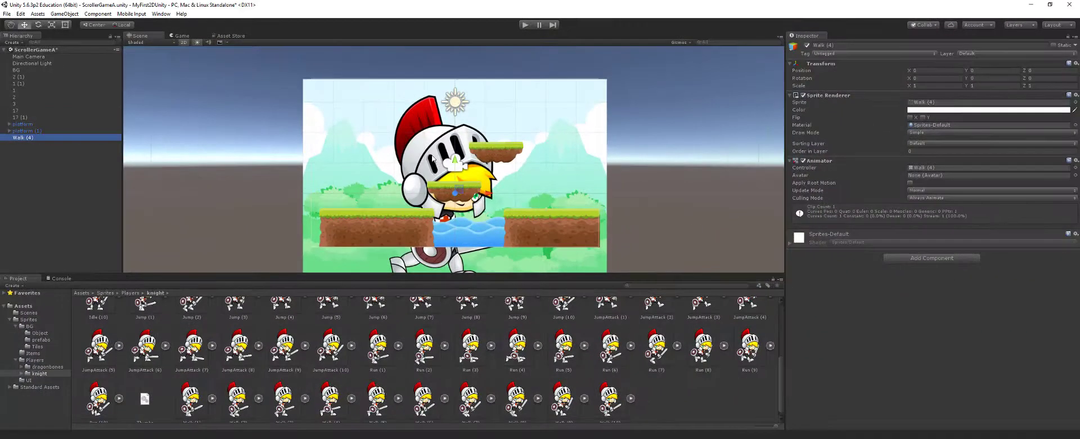
Step: Move the knight to the upper left part of the background and scale it uniformly down to about 0.29
{"action": "left_click", "coordinate": [570, 153]}
{"action": "left_click", "coordinate": [438, 167]}
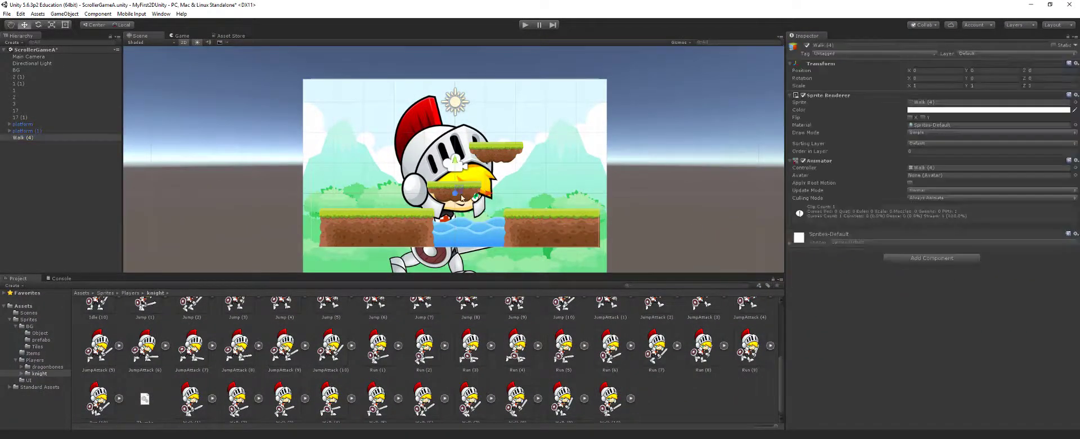
{"action": "left_click_drag", "start_coordinate": [487, 198], "coordinate": [386, 117]}
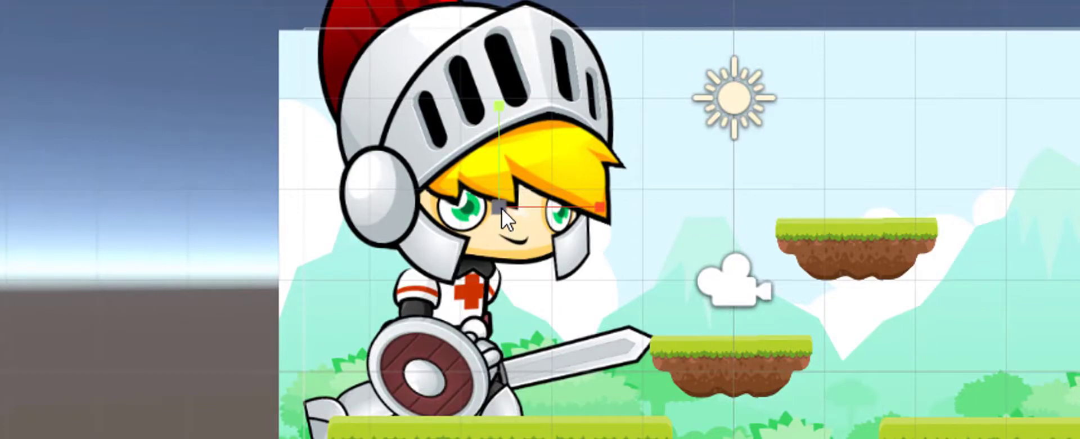
{"action": "left_click_drag", "start_coordinate": [502, 208], "coordinate": [380, 280]}
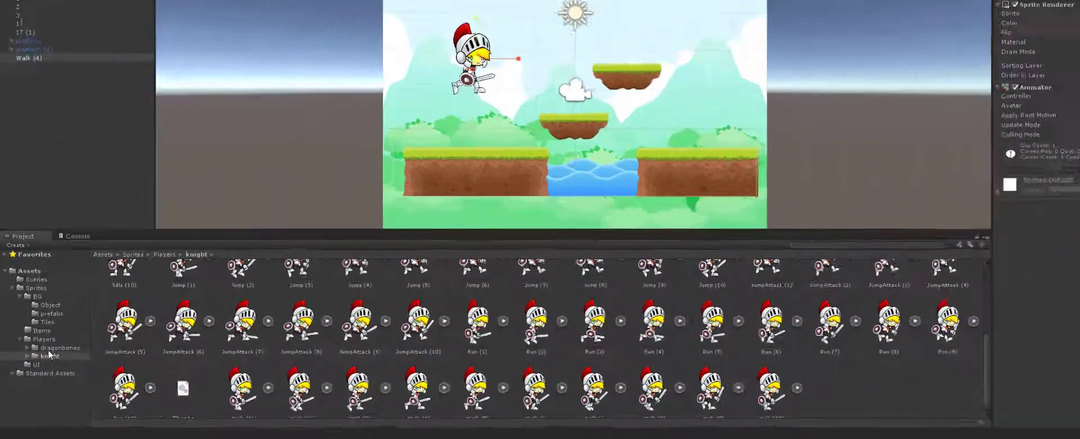
Step: Open the knight's anime folder to check the generated animation files, and test-play the walk animation briefly
{"action": "left_click", "coordinate": [90, 231]}
{"action": "left_click", "coordinate": [101, 265]}
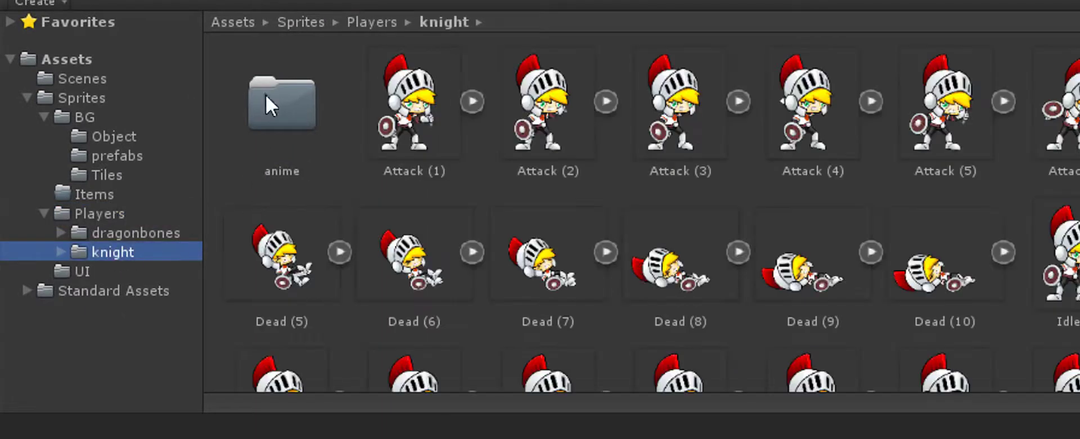
{"action": "double_click", "coordinate": [290, 99]}
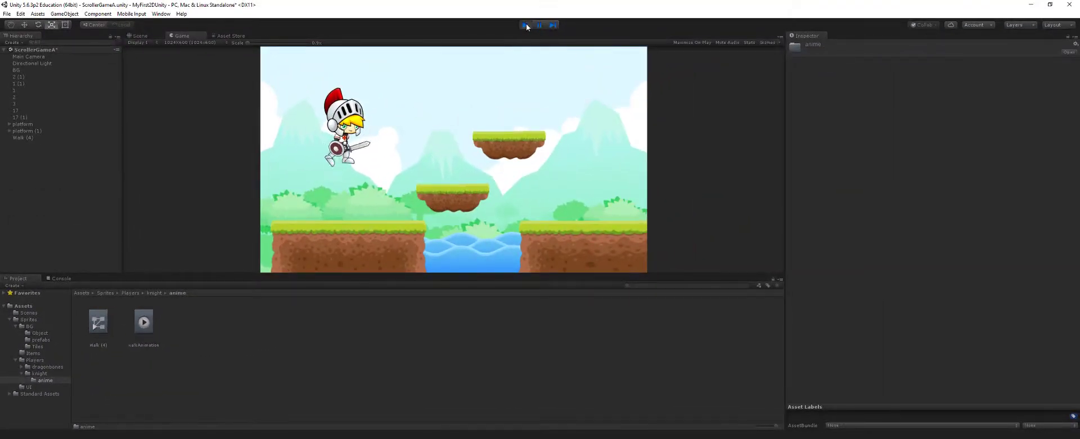
{"action": "left_click", "coordinate": [526, 25]}
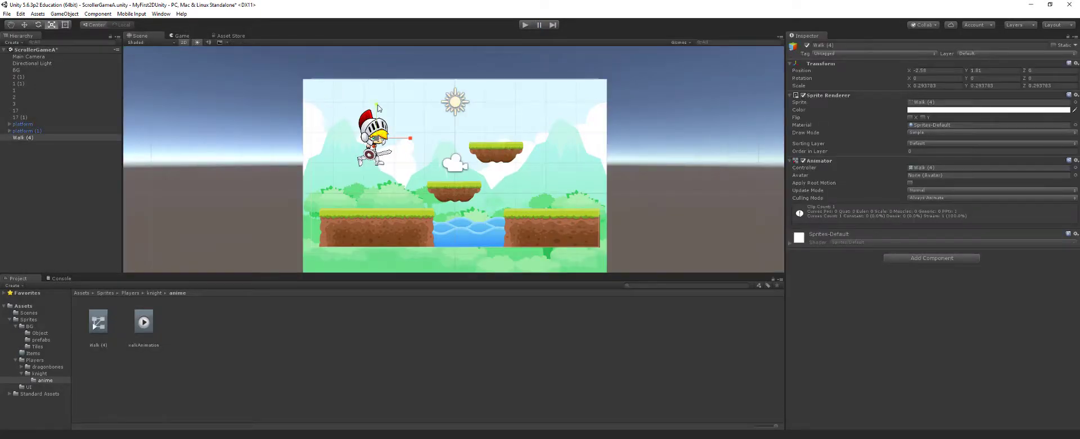
Step: Lower the knight onto the left ground block at about Y 0.39 and test-play the scene
{"action": "key", "text": "w"}
{"action": "left_click_drag", "start_coordinate": [376, 106], "coordinate": [375, 150]}
{"action": "left_click", "coordinate": [526, 25]}
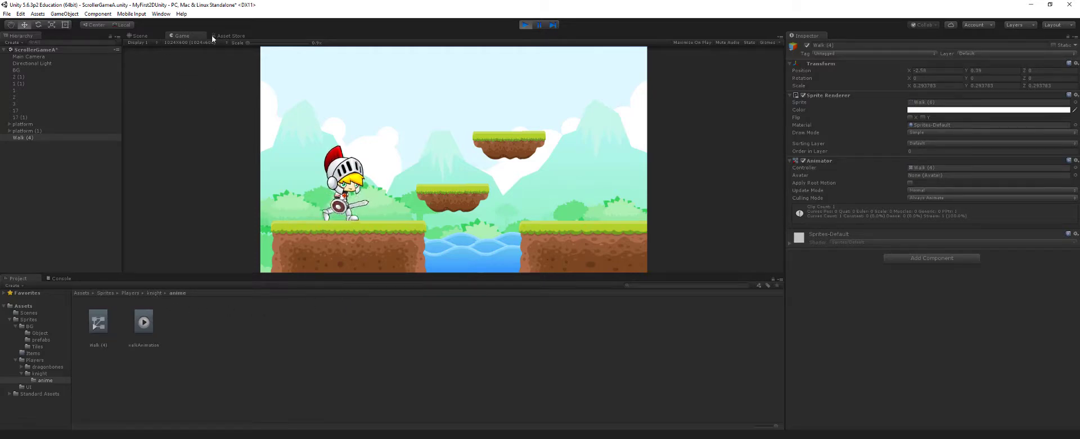
{"action": "left_click", "coordinate": [524, 26]}
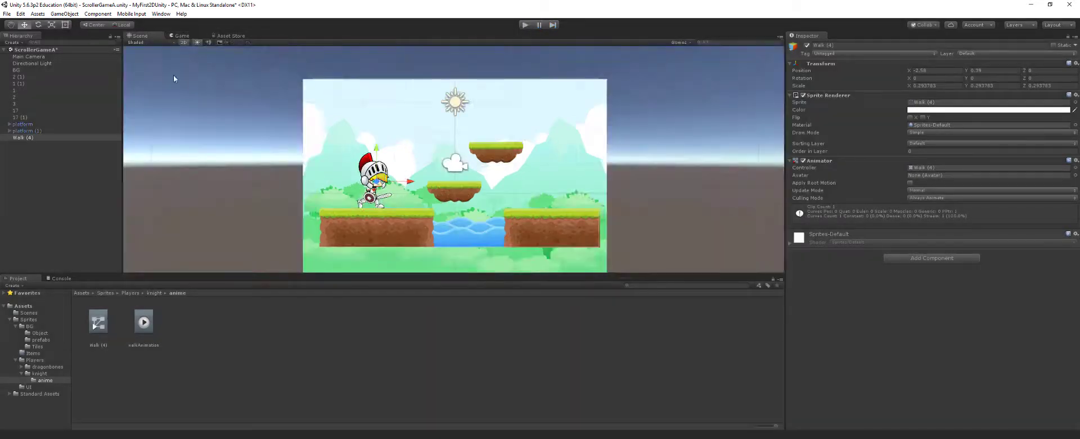
Step: Return to the knight folder and look through its Attack, Dead, Idle, Jump, JumpAttack, Run and Walk frames
{"action": "left_click", "coordinate": [154, 293]}
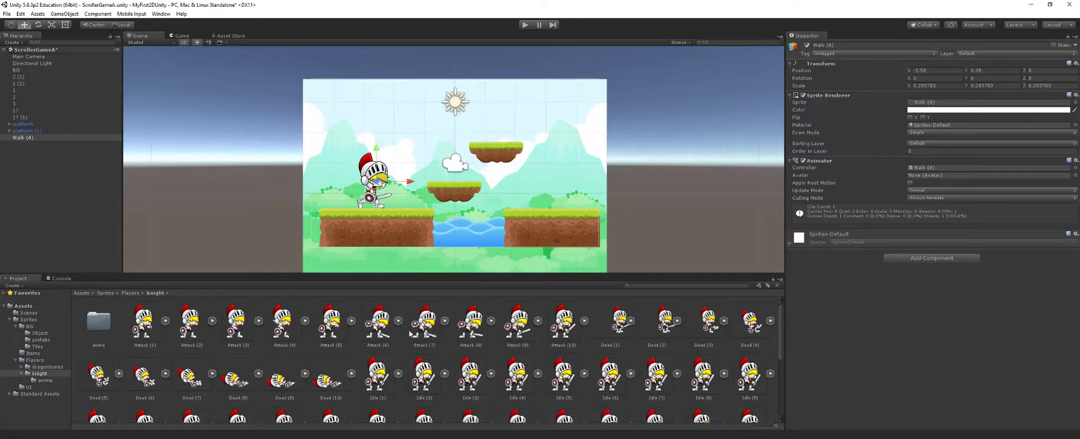
{"action": "scroll", "coordinate": [167, 343], "scroll_direction": "down", "scroll_amount": 2}
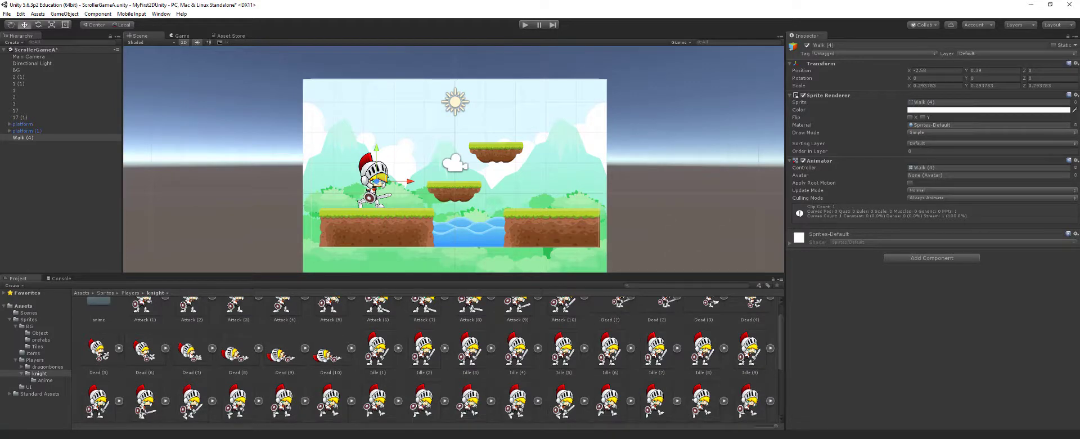
{"action": "scroll", "coordinate": [167, 343], "scroll_direction": "up", "scroll_amount": 2}
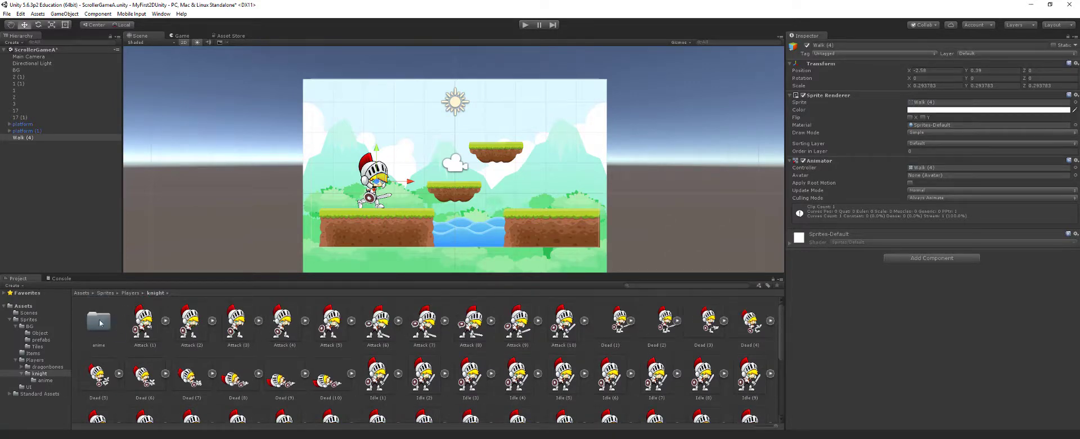
{"action": "scroll", "coordinate": [348, 340], "scroll_direction": "down", "scroll_amount": 1}
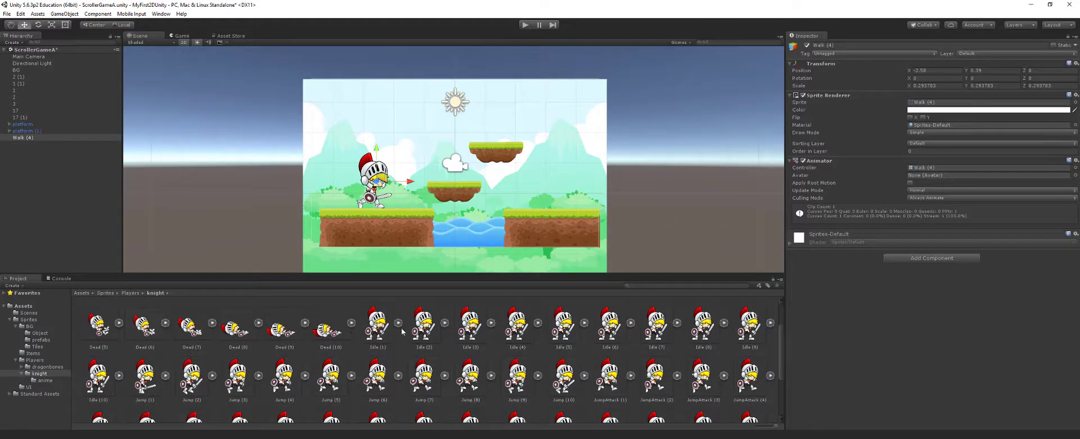
{"action": "scroll", "coordinate": [467, 332], "scroll_direction": "down", "scroll_amount": 1}
{"action": "scroll", "coordinate": [389, 339], "scroll_direction": "down", "scroll_amount": 1}
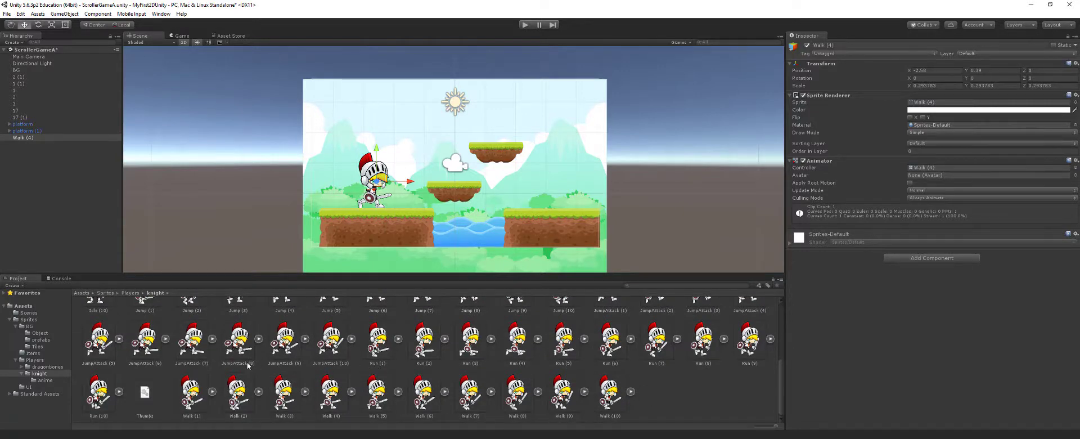
{"action": "scroll", "coordinate": [236, 353], "scroll_direction": "up", "scroll_amount": 3}
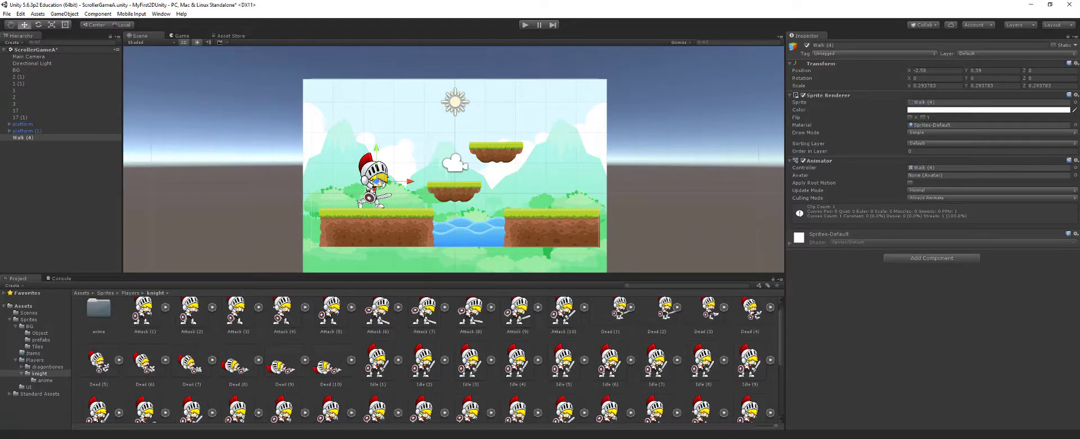